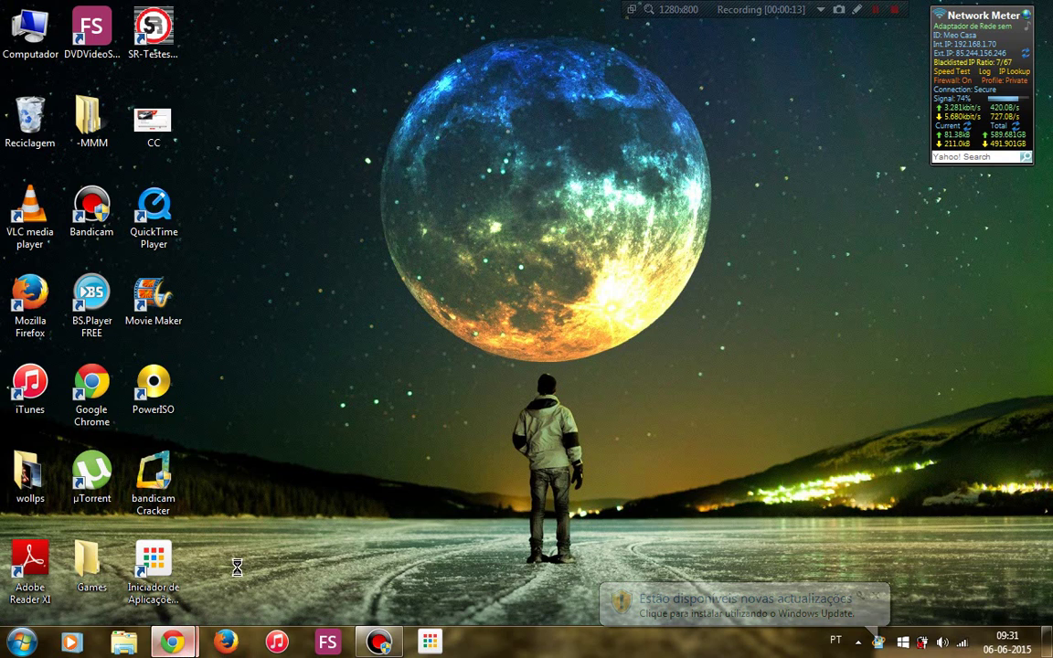
Step: Close the extra empty Chrome window and maximize the Chrome window that has MEGA open
click(177, 645)
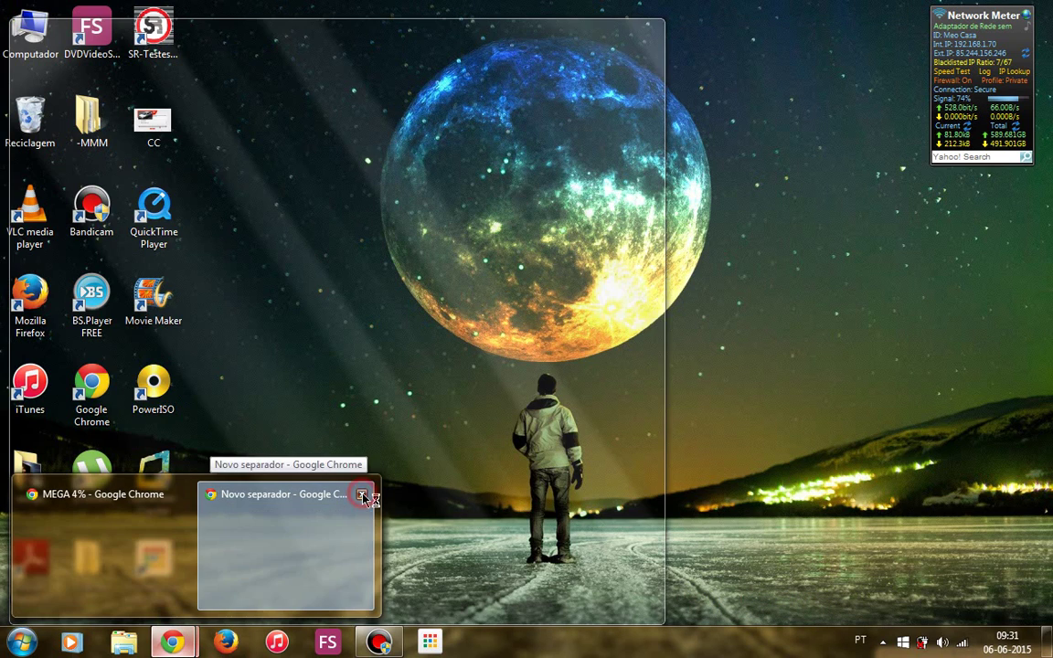
click(363, 495)
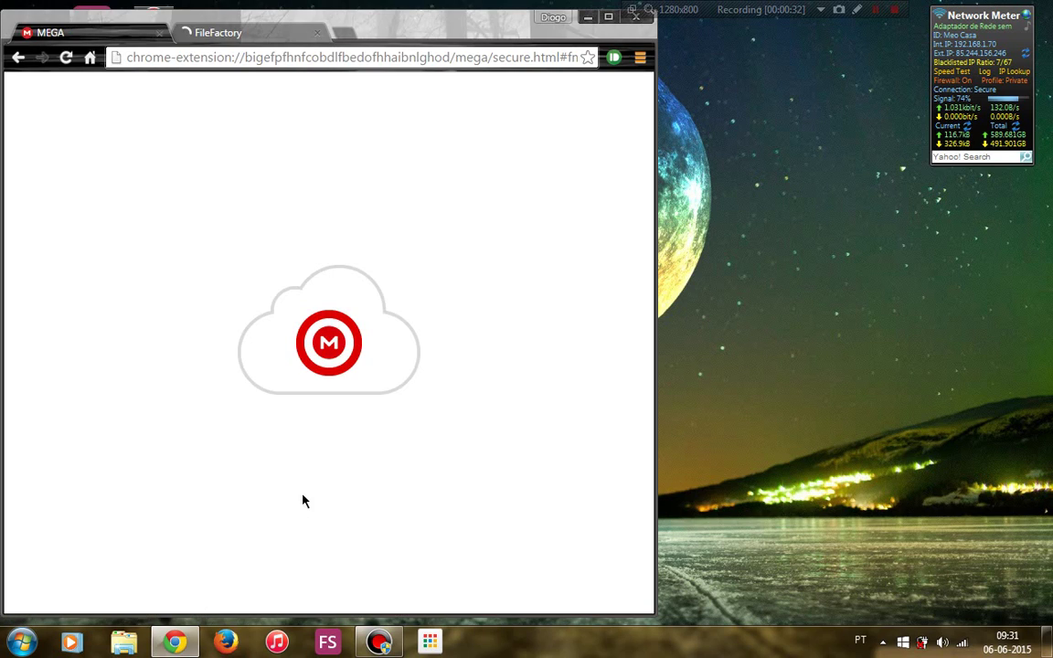
double_click(610, 29)
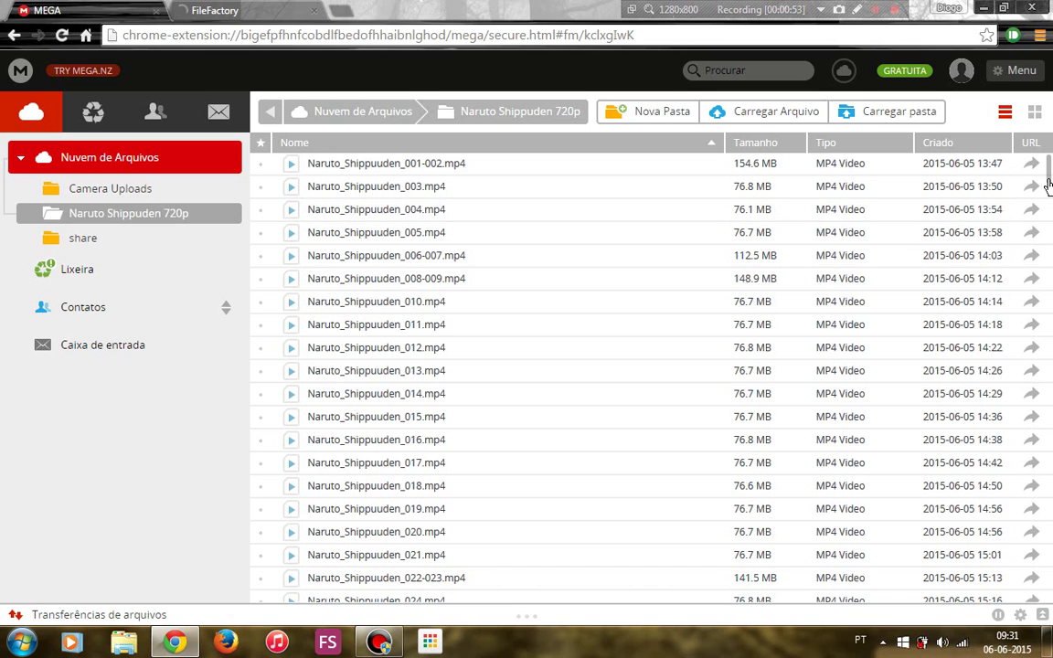
Step: Look through the episodes already stored in the Naruto Shippuden 720p cloud folder to find where the numbering has a gap
scroll(1043, 208, down, 5)
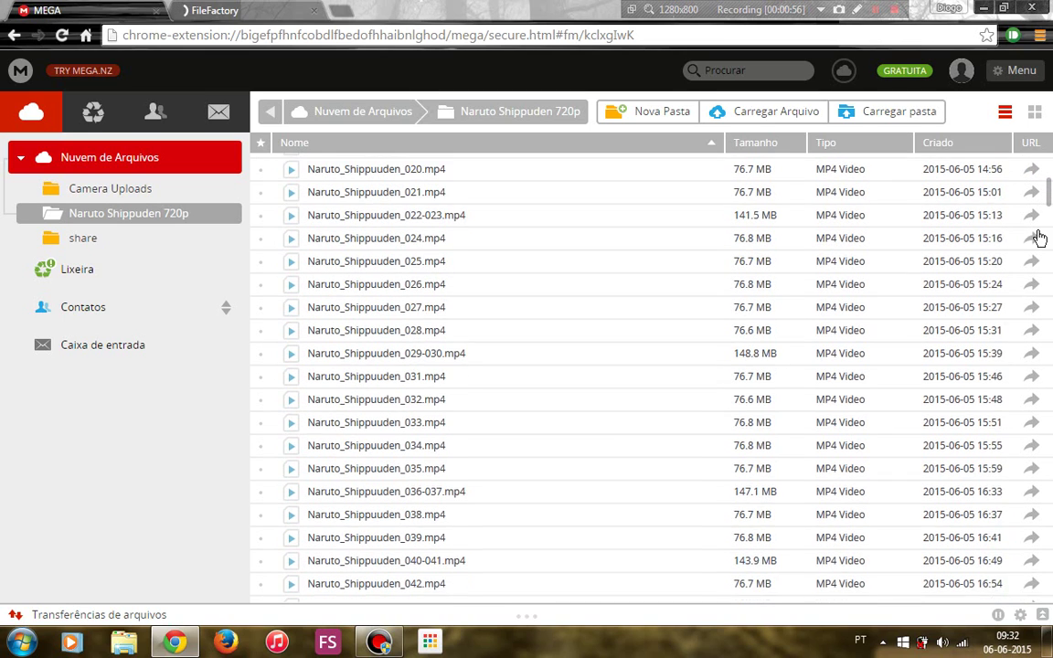
scroll(1038, 238, down, 10)
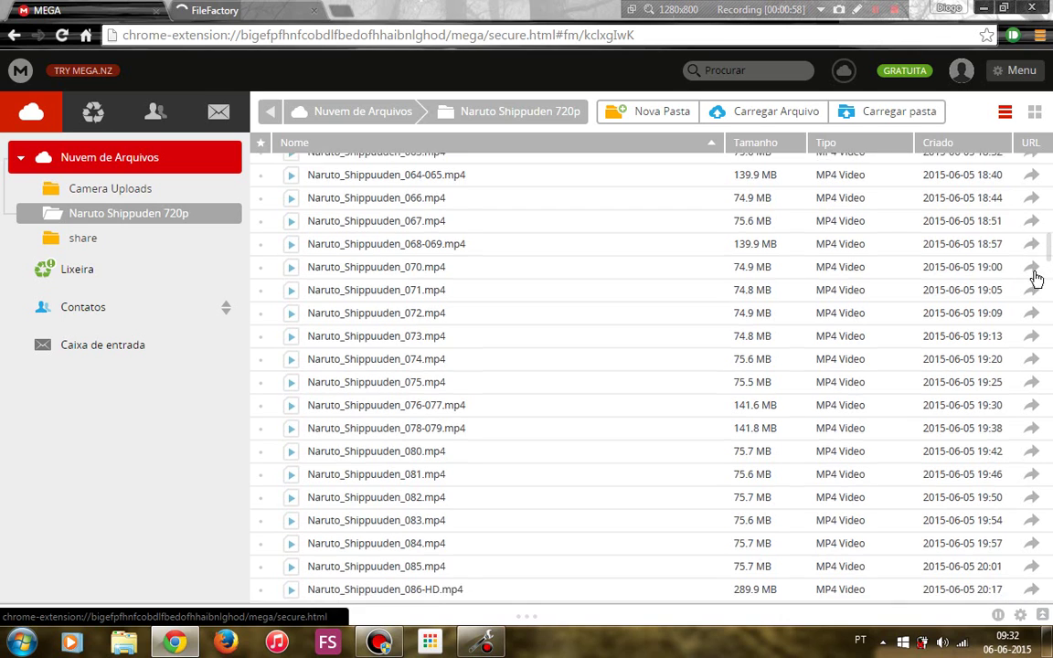
scroll(1036, 279, down, 9)
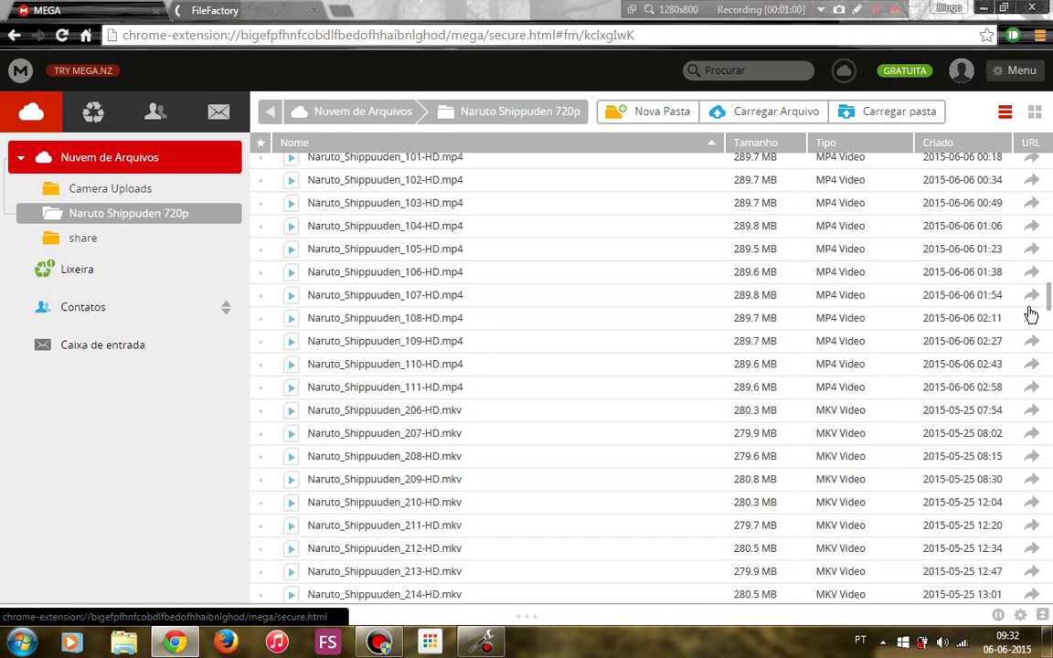
scroll(1031, 315, down, 1)
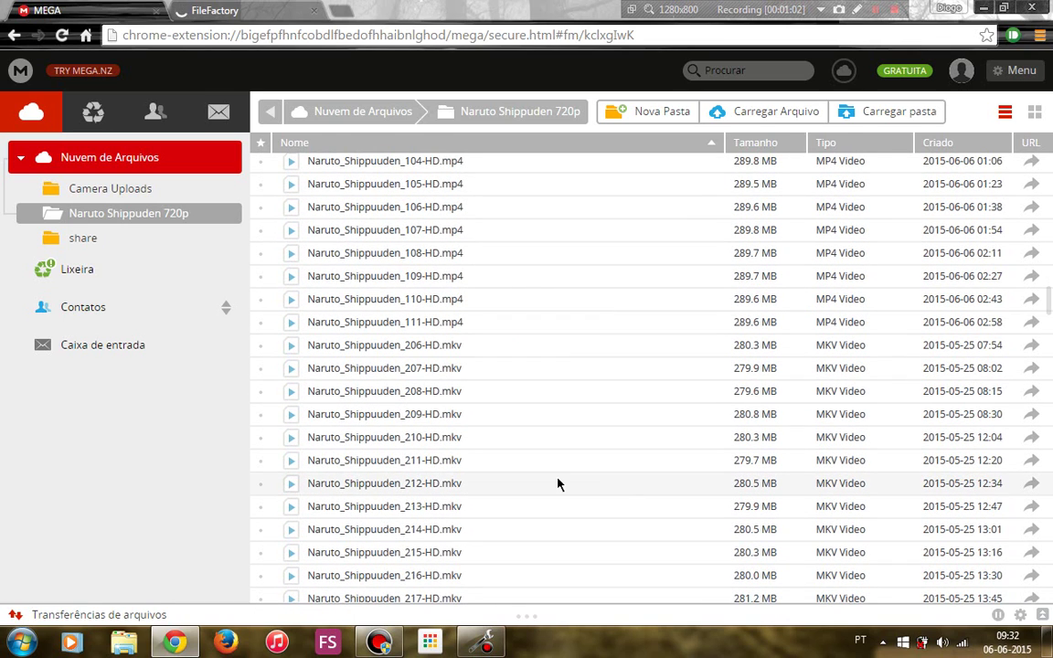
Step: Bring up the unresponsive BandiFix program and force it to close
click(484, 647)
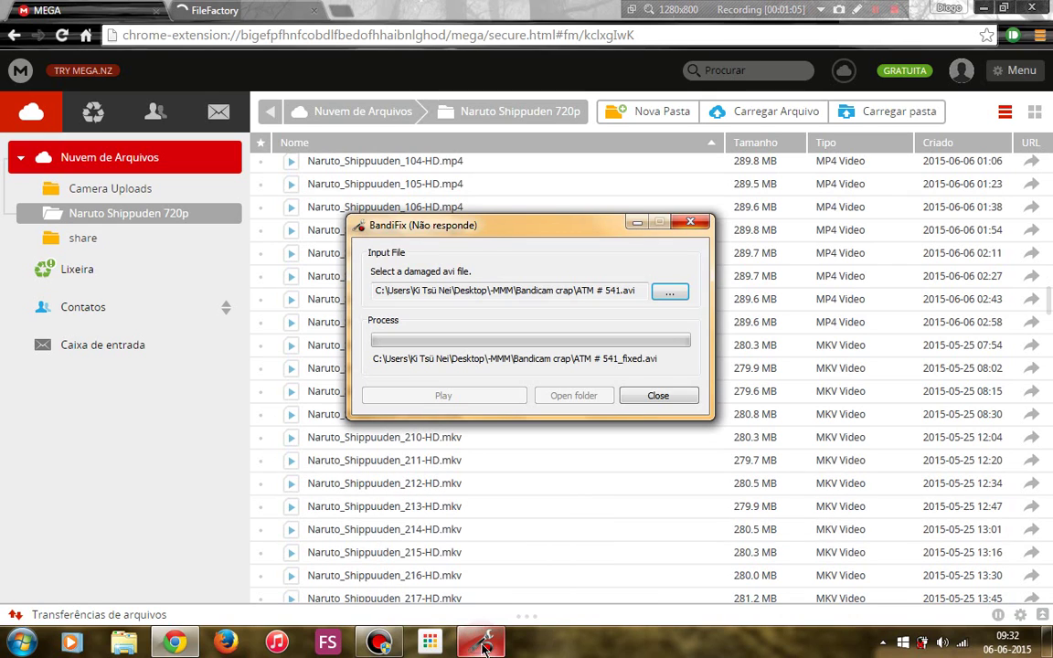
click(658, 395)
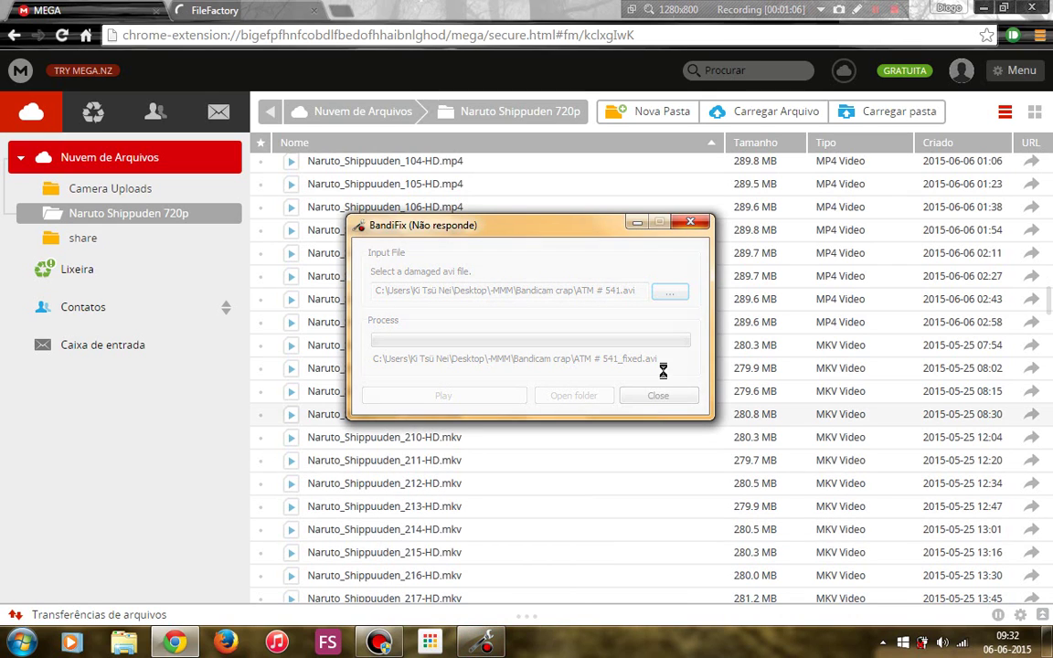
click(692, 226)
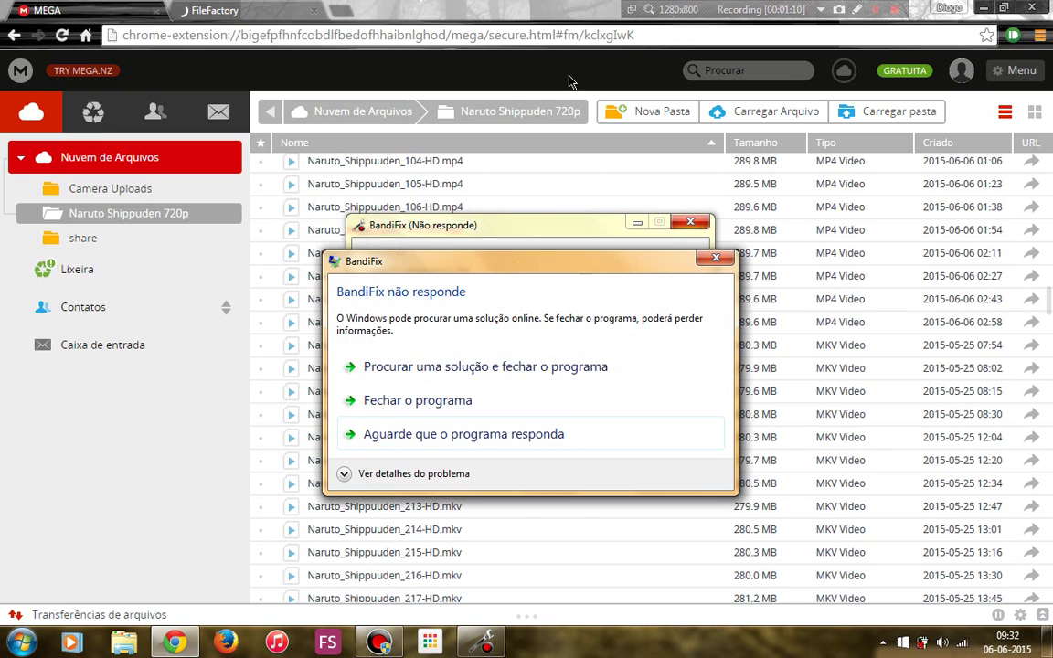
click(423, 400)
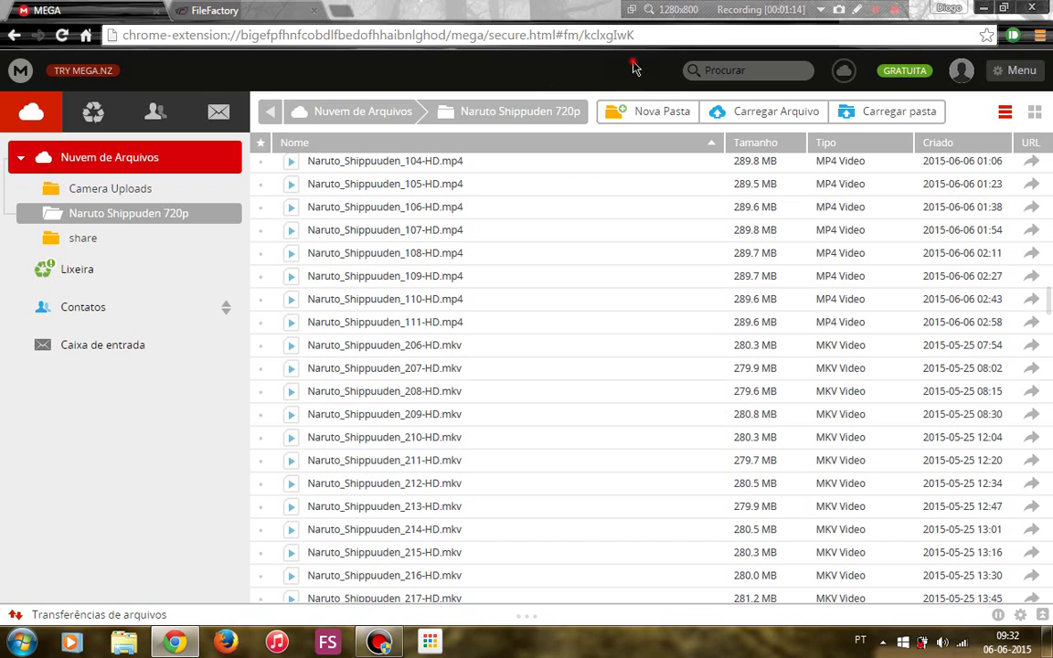
Step: Open and dismiss the MEGA account summary, and close the FileFactory page
click(911, 70)
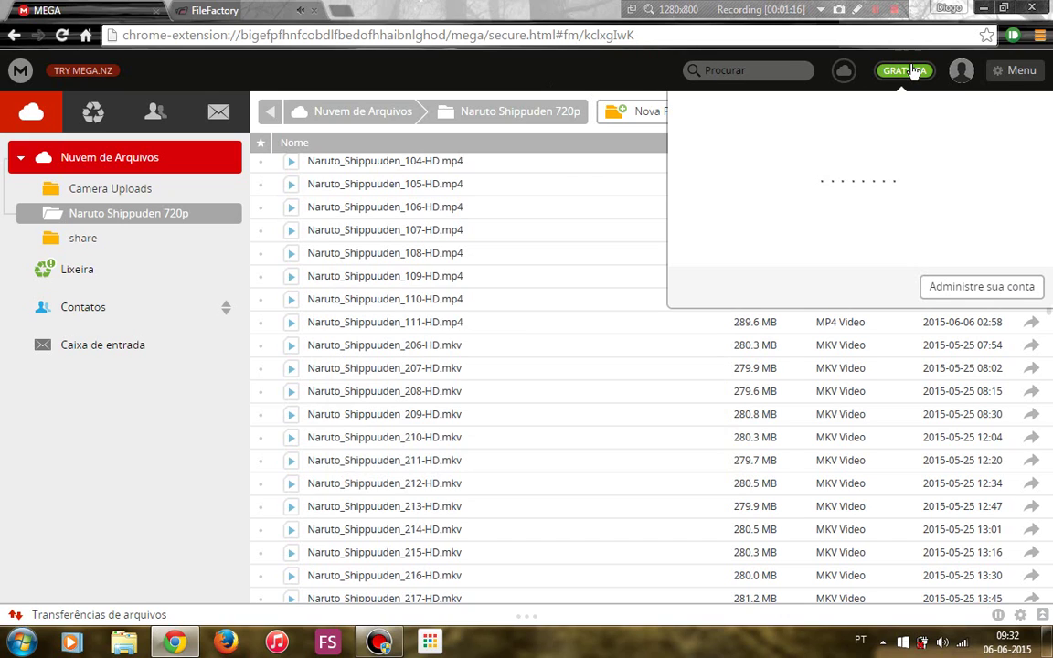
click(613, 63)
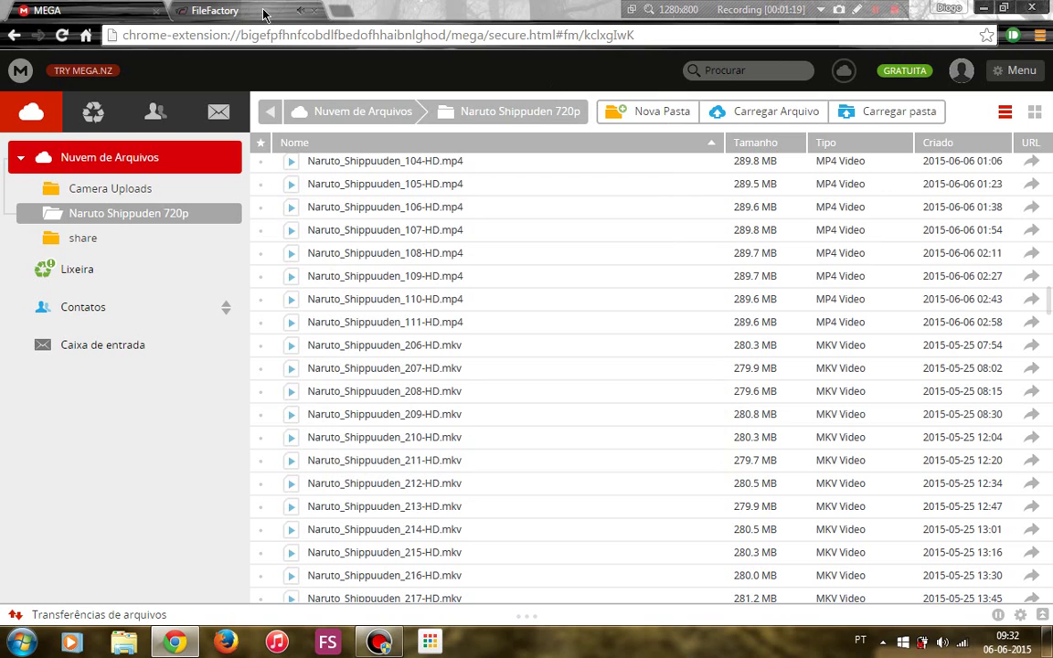
click(233, 11)
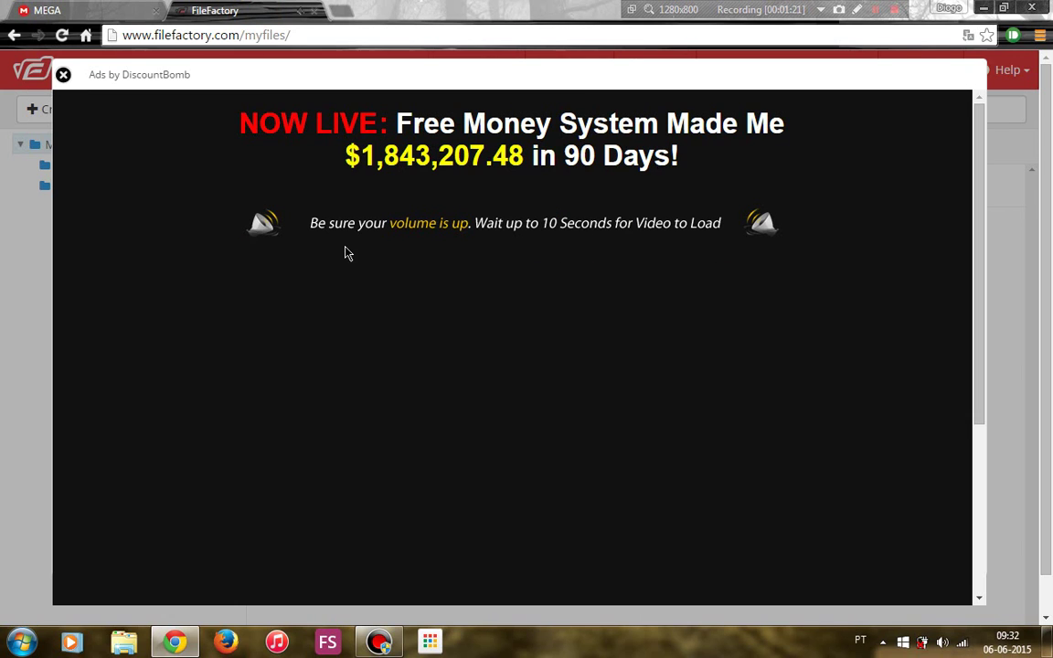
click(315, 11)
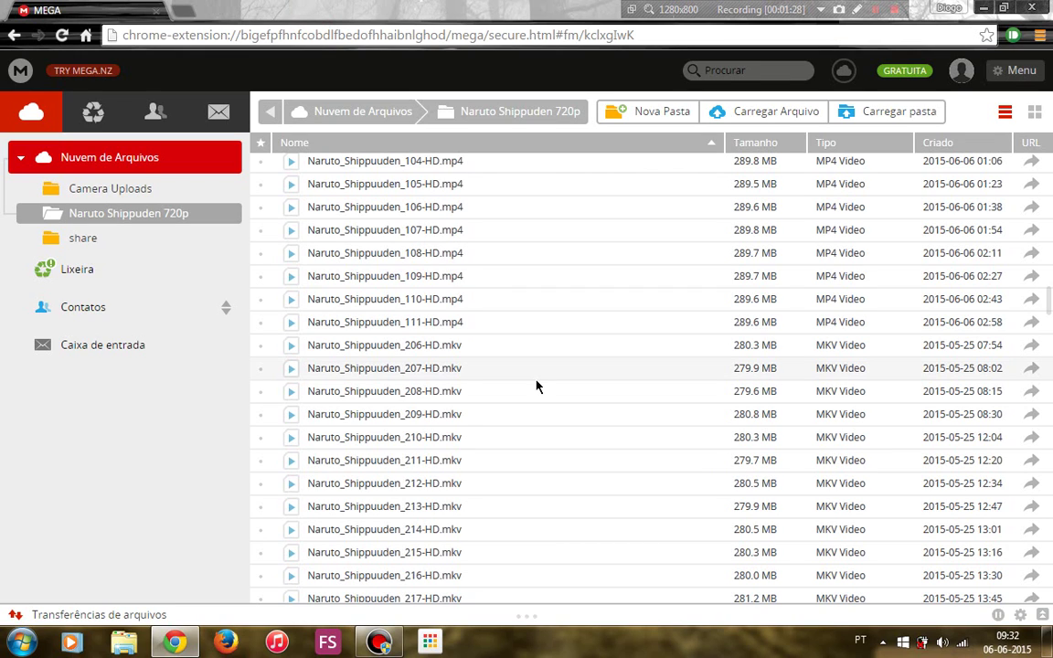
Step: Expand the file transfers list, start a file upload, and browse drive ATM (E:) to the Naruto shippuden folder's Episodios subfolder
click(1043, 616)
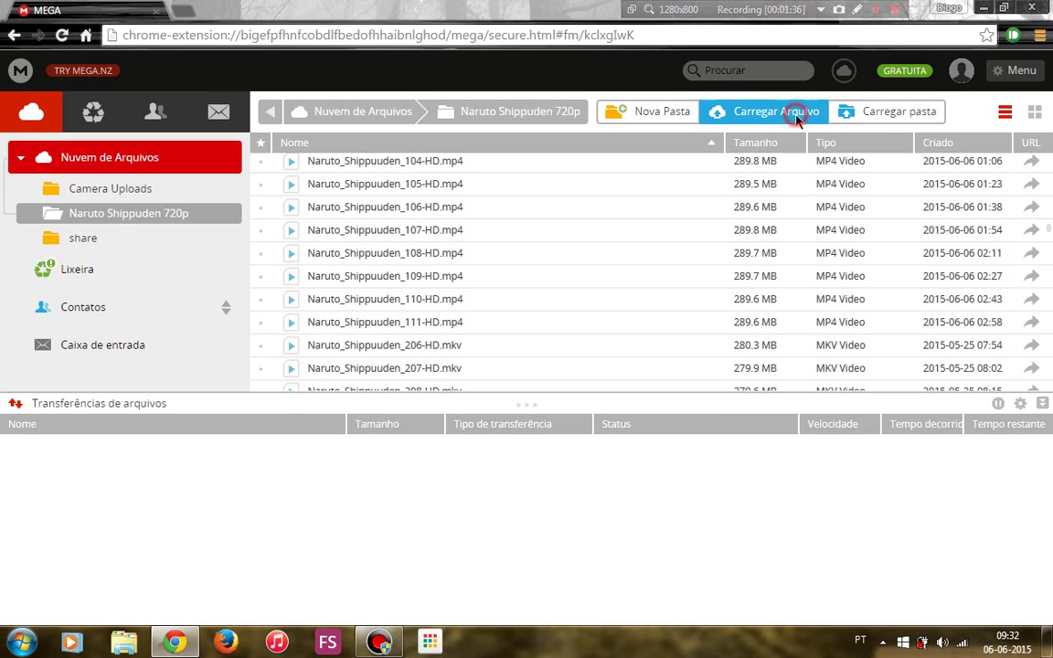
click(797, 120)
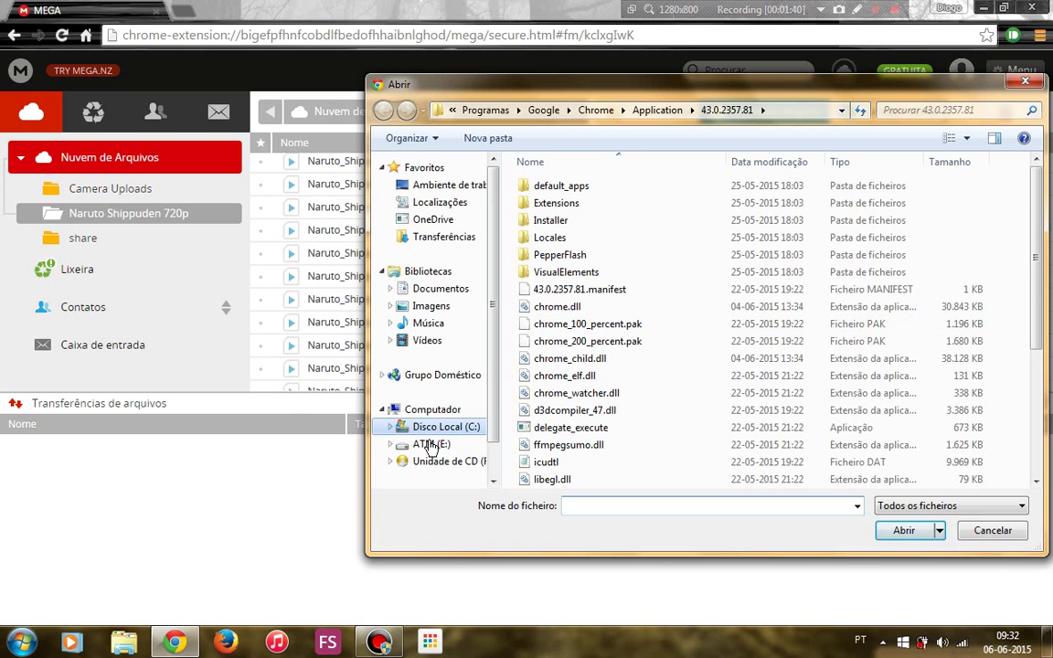
click(430, 445)
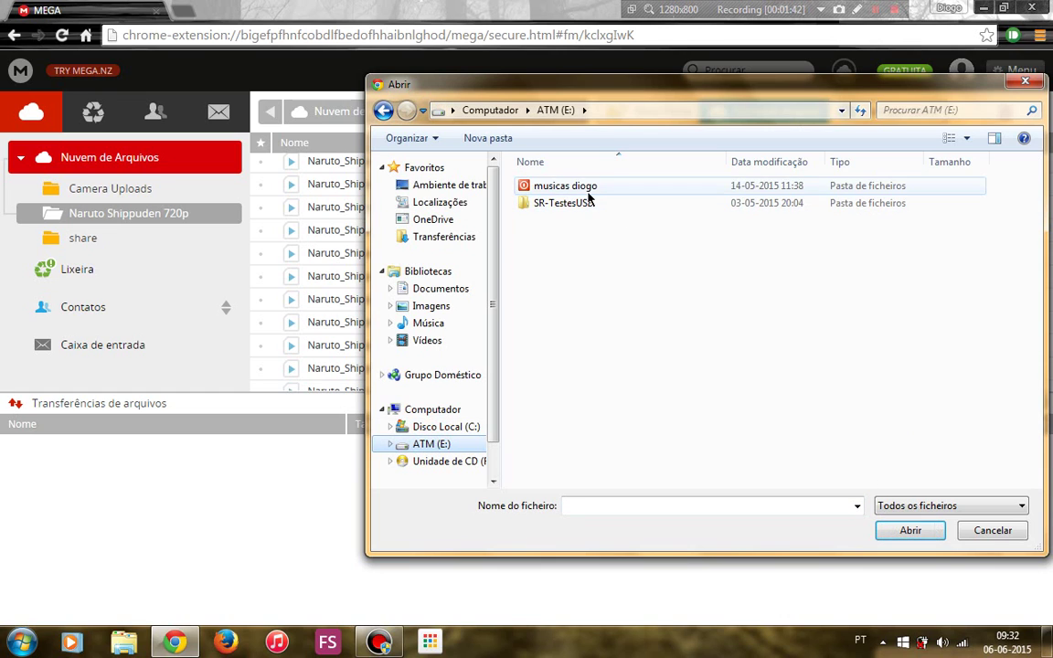
double_click(588, 198)
double_click(559, 185)
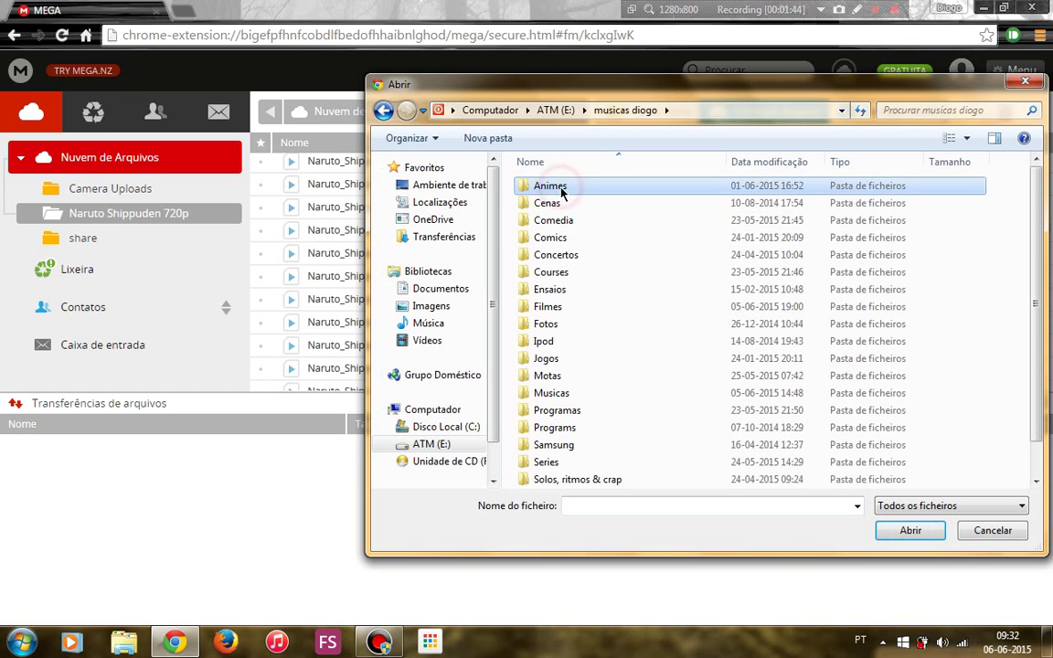
double_click(548, 307)
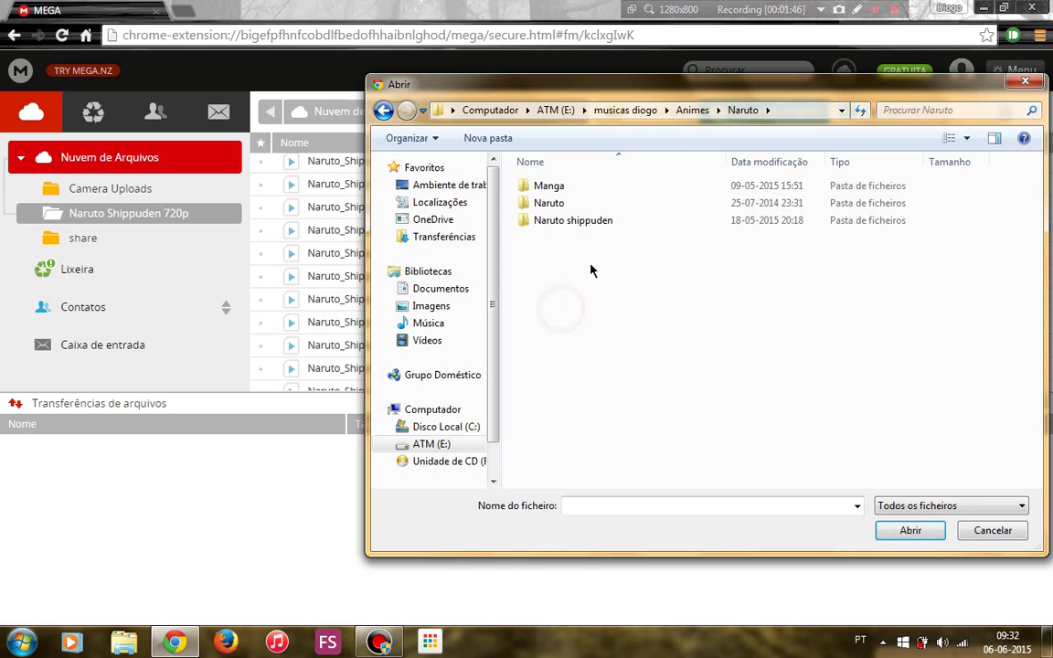
double_click(603, 224)
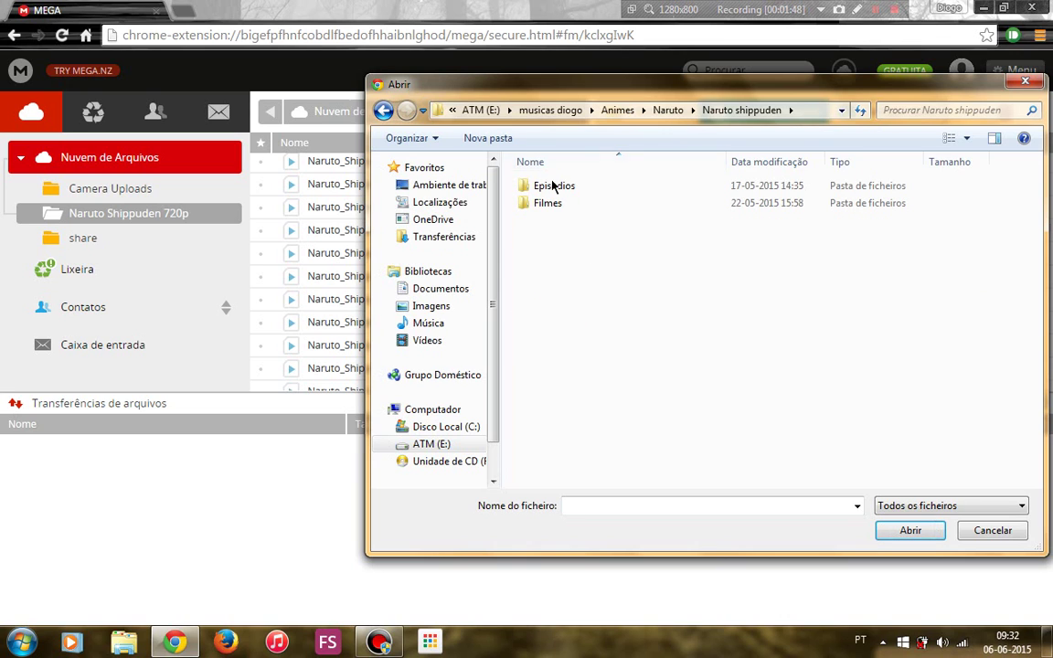
double_click(553, 185)
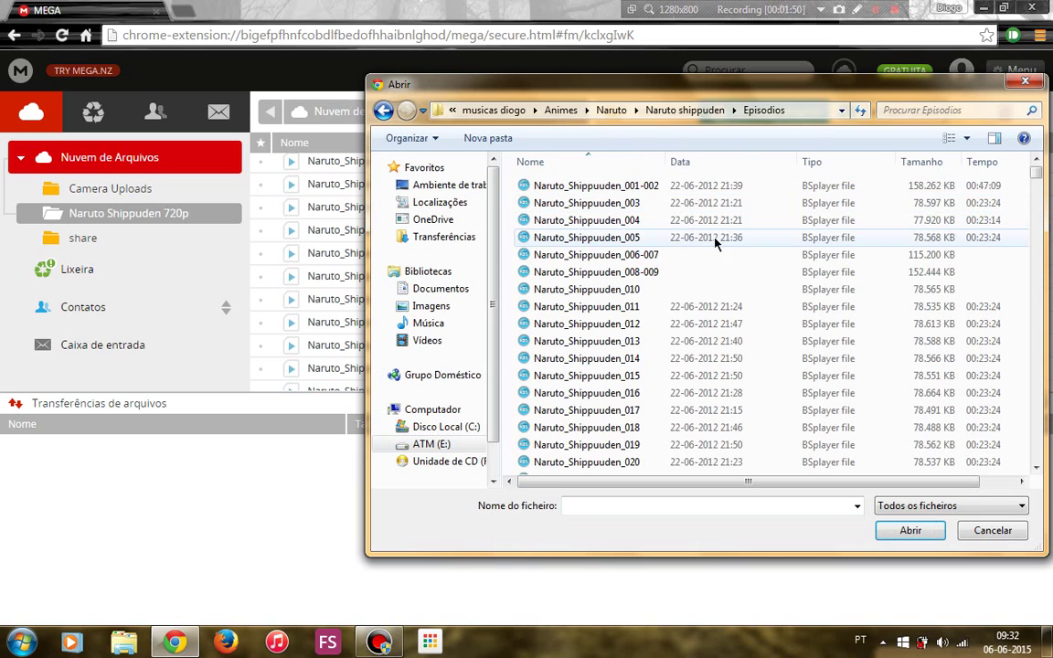
Step: Locate Naruto_Shippuuden_111-HD among the local episodes and move the file dialog aside to reveal the cloud file names
scroll(1037, 220, down, 3)
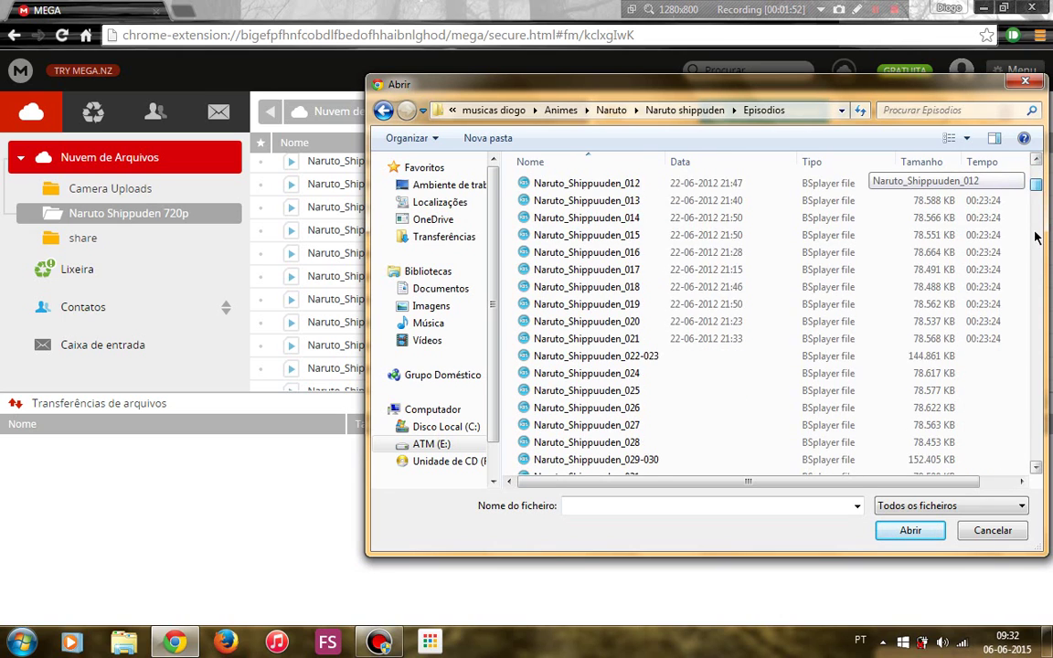
click(1037, 238)
click(629, 203)
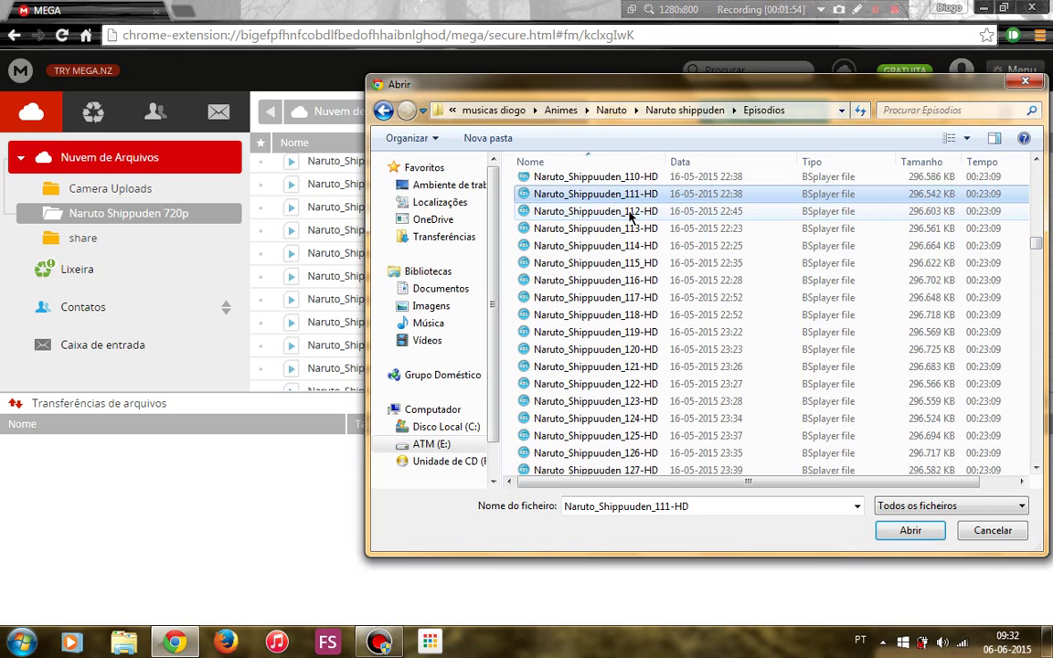
key(Up)
key(Up)
key(Up)
key(Up)
key(Up)
key(Up)
key(Down)
key(Down)
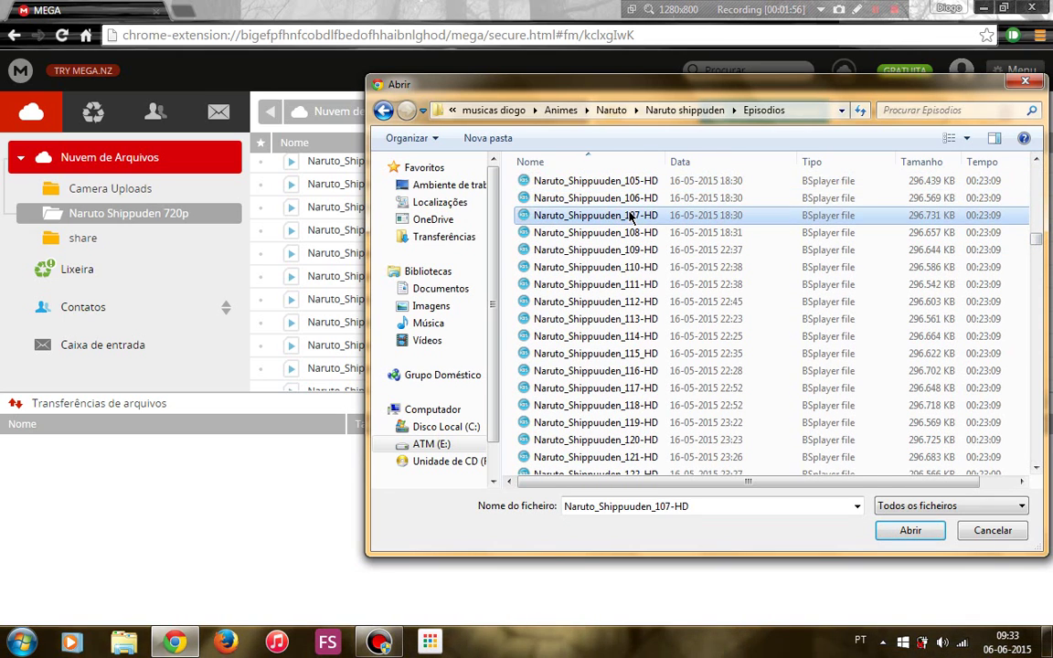
drag(729, 88, 825, 80)
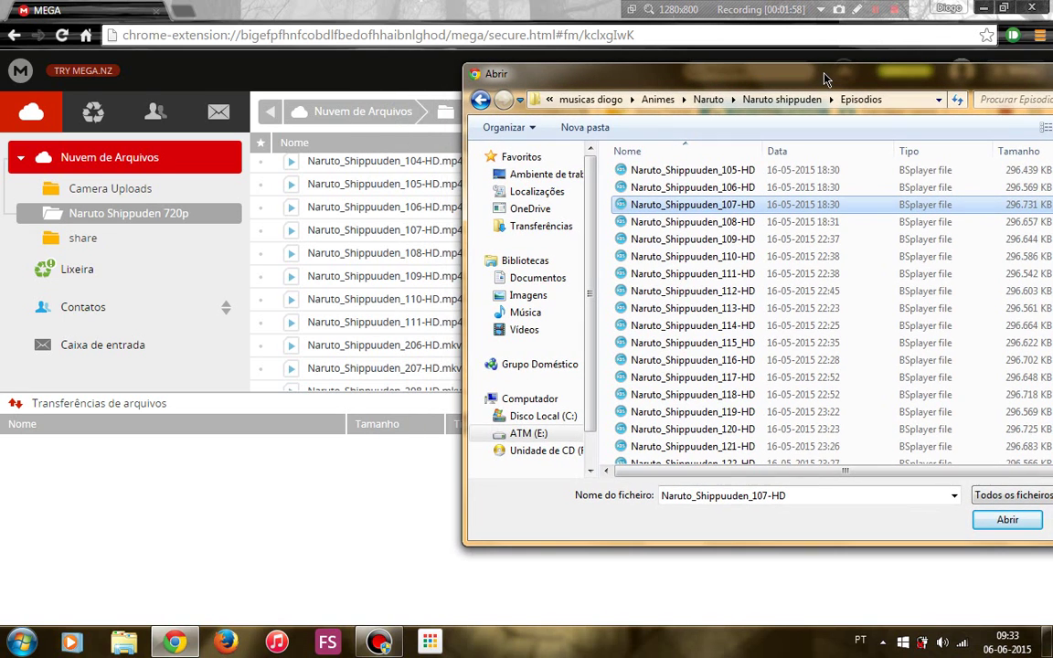
key(Down)
key(Down)
key(Down)
key(Down)
key(Down)
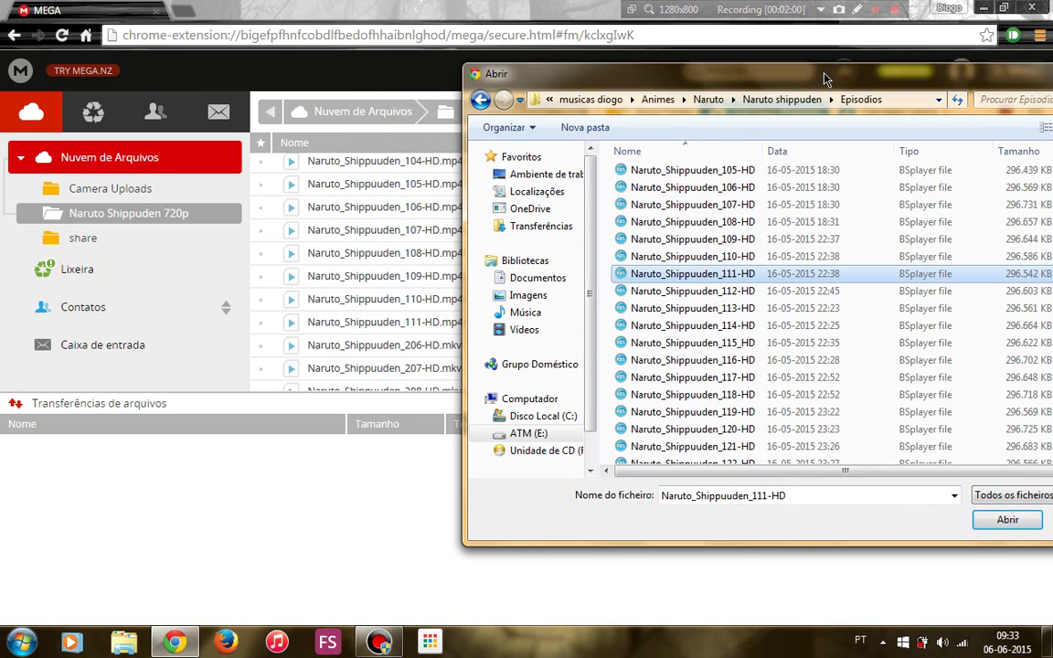
Step: Select the episodes from Naruto_Shippuuden_112-HD through Naruto_Shippuuden_206-HD and add them to the MEGA upload
key(shift+Down)
key(shift+Down)
key(shift+Down)
key(shift+Down)
key(shift+Down)
key(shift+Down)
key(shift+Down)
key(shift+Down)
key(shift+Down)
key(shift+Down)
key(shift+Down)
key(shift+Down)
key(shift+Down)
key(shift+Down)
key(shift+Down)
key(shift+Down)
key(shift+Down)
key(shift+Down)
key(shift+Down)
key(shift+Down)
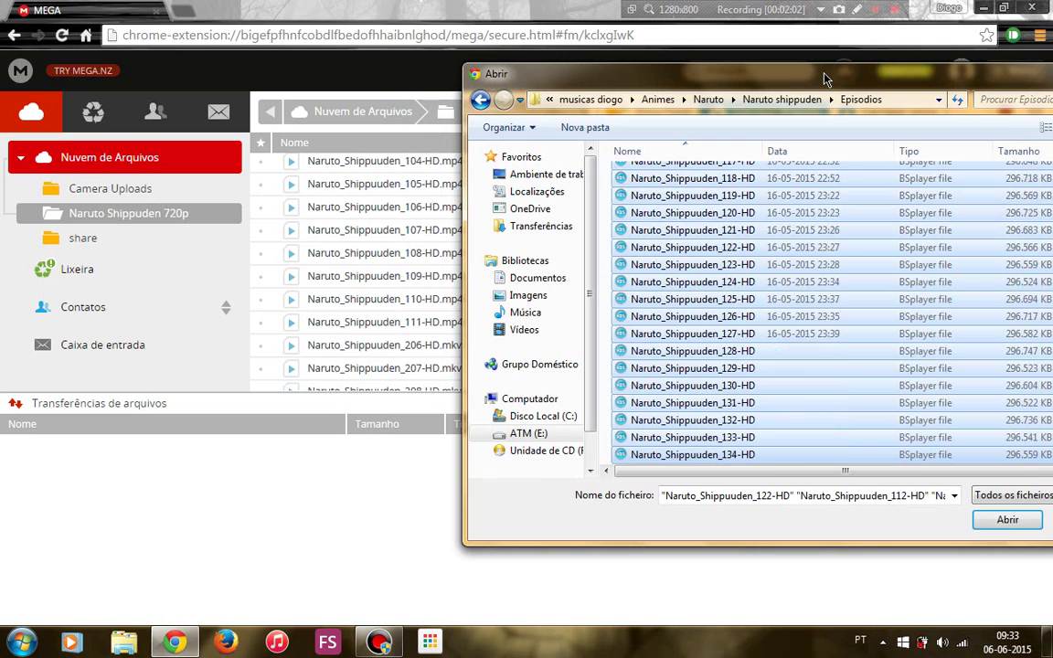
key(shift+Down)
key(shift+Down)
key(shift+Down)
key(shift+Down)
key(shift+Down)
key(shift+Down)
key(shift+Down)
key(shift+Down)
key(shift+Down)
key(shift+Down)
key(shift+Down)
key(shift+Down)
key(shift+Down)
key(shift+Down)
key(shift+Down)
key(shift+Down)
key(shift+Down)
key(shift+Down)
key(shift+Down)
key(shift+Down)
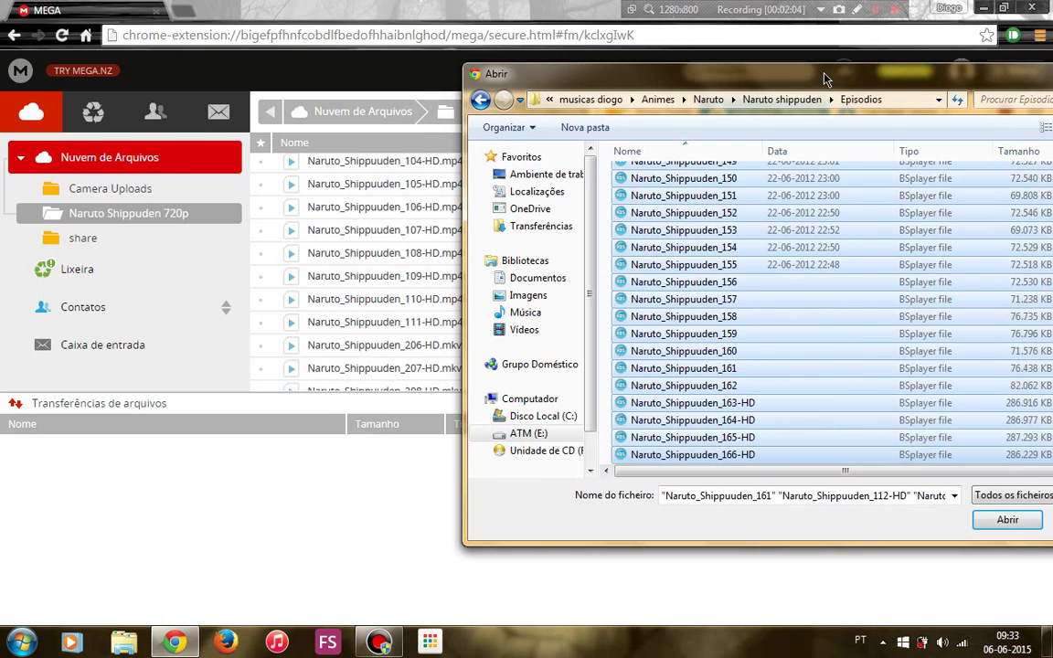
key(shift+Down)
key(shift+Down)
key(shift+Down)
key(shift+Down)
key(shift+Down)
key(shift+Down)
key(shift+Down)
key(shift+Down)
key(shift+Down)
key(shift+Down)
key(shift+Down)
key(shift+Down)
key(shift+Down)
key(shift+Down)
key(shift+Down)
key(shift+Down)
key(shift+Down)
key(shift+Down)
key(shift+Down)
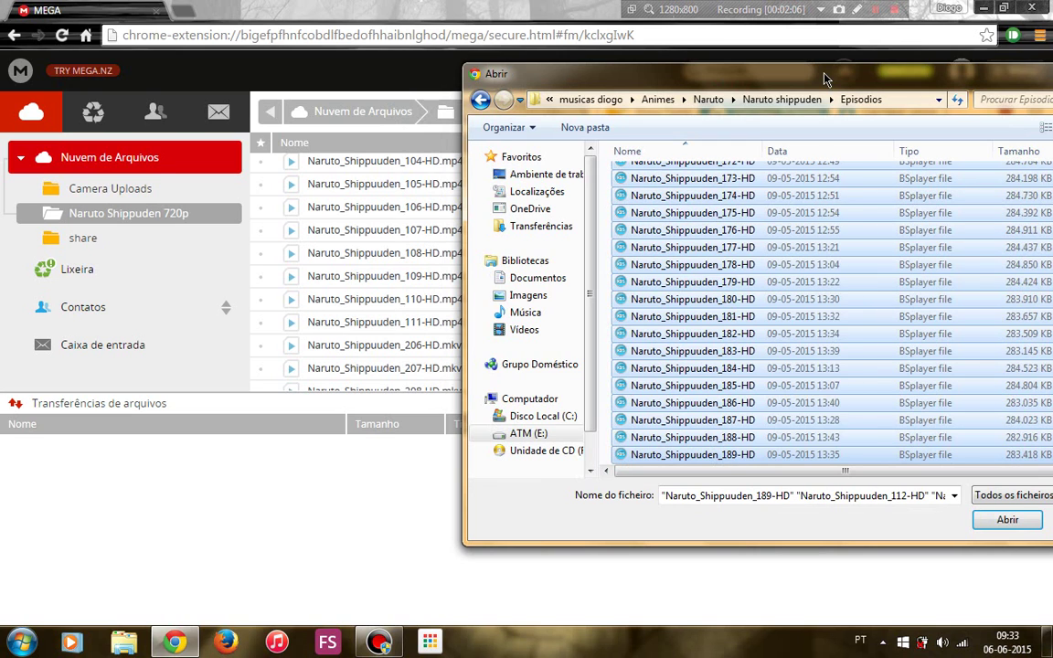
key(shift+Down)
key(shift+Down)
key(shift+Down)
key(shift+Down)
key(shift+Down)
key(shift+Down)
key(shift+Down)
key(shift+Down)
key(shift+Down)
key(shift+Down)
key(shift+Down)
key(shift+Down)
key(shift+Down)
key(shift+Down)
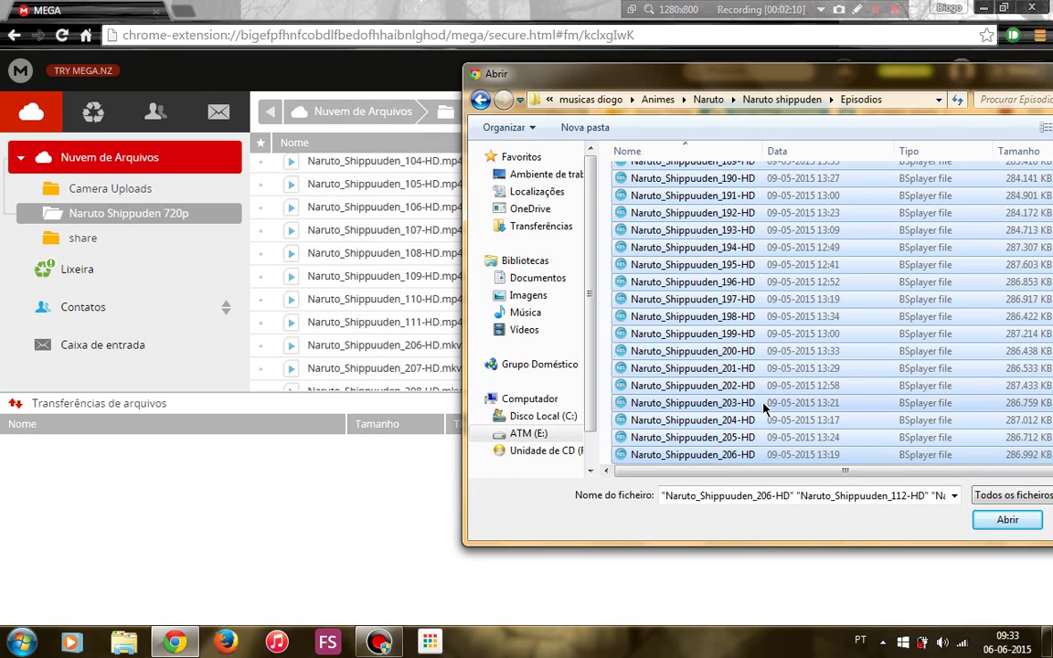
click(984, 520)
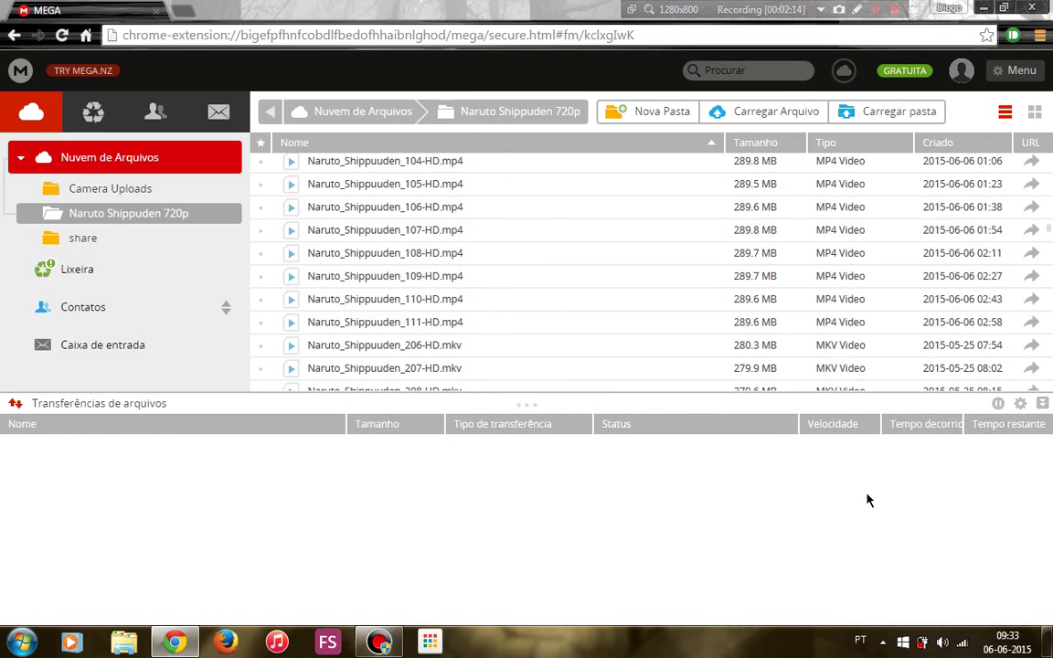
Step: Open the summary of the free MEGA account to check its storage and bandwidth usage
click(892, 73)
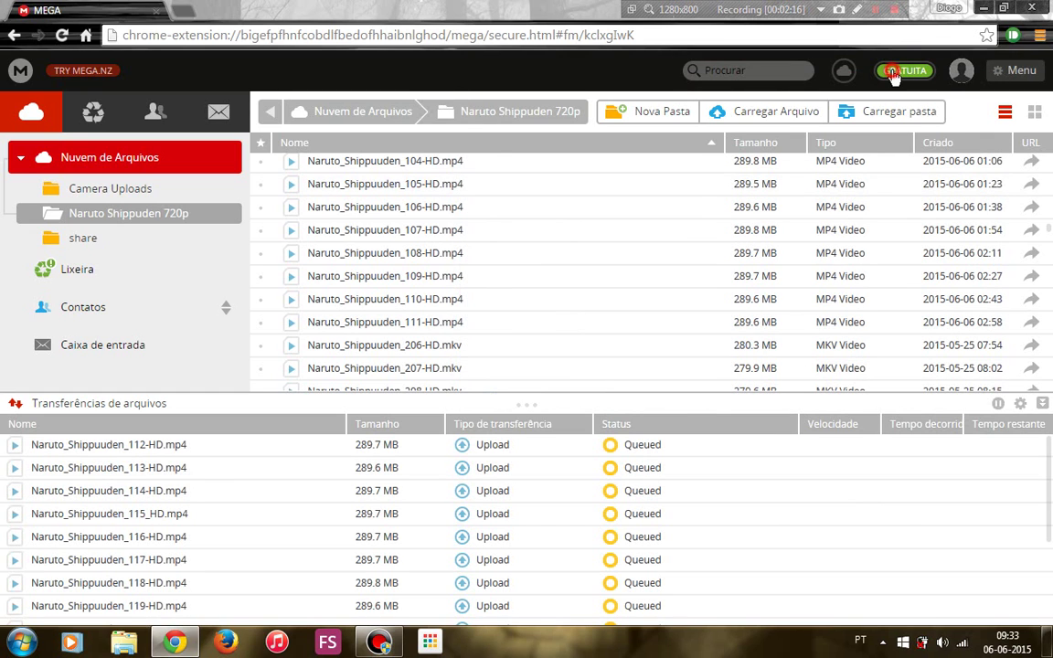
click(894, 75)
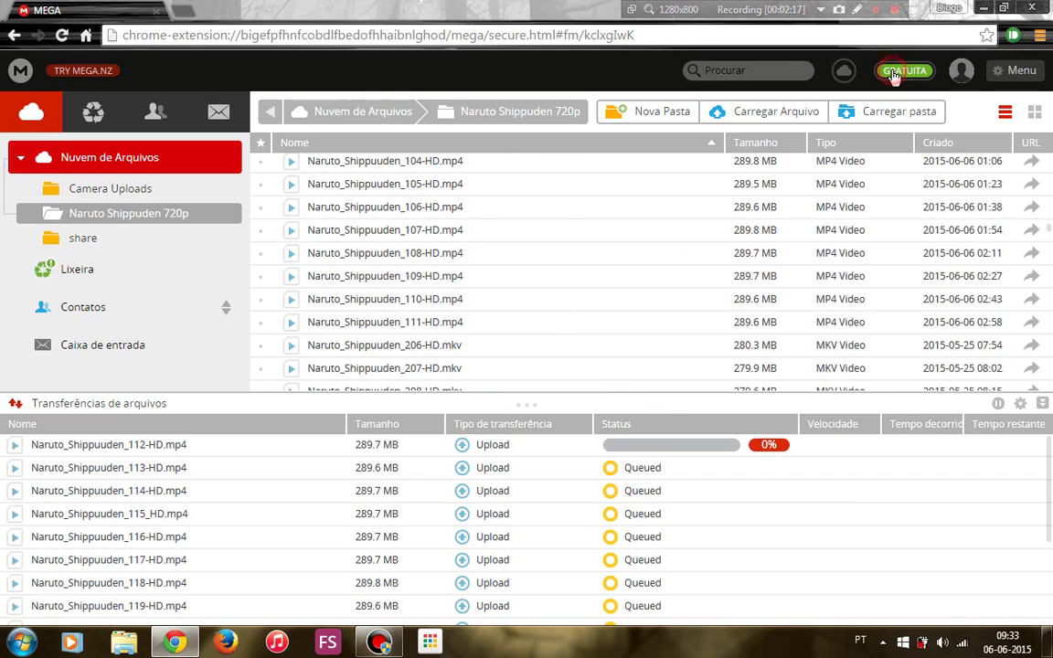
click(894, 75)
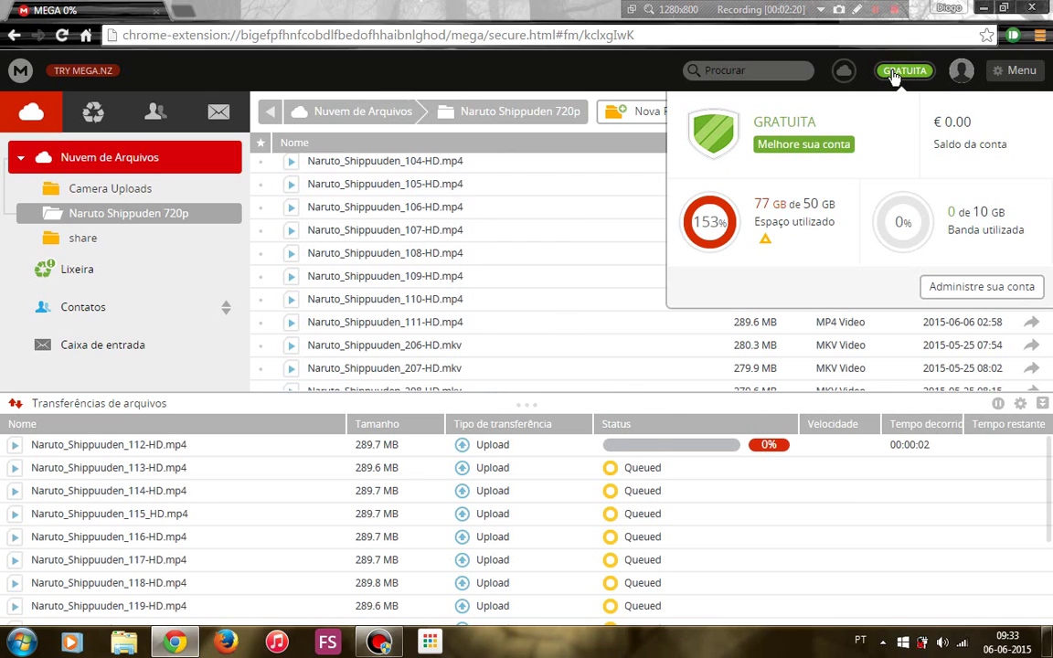
Step: Dismiss the account summary and permanently empty the MEGA recycle bin (Lixeira)
click(586, 70)
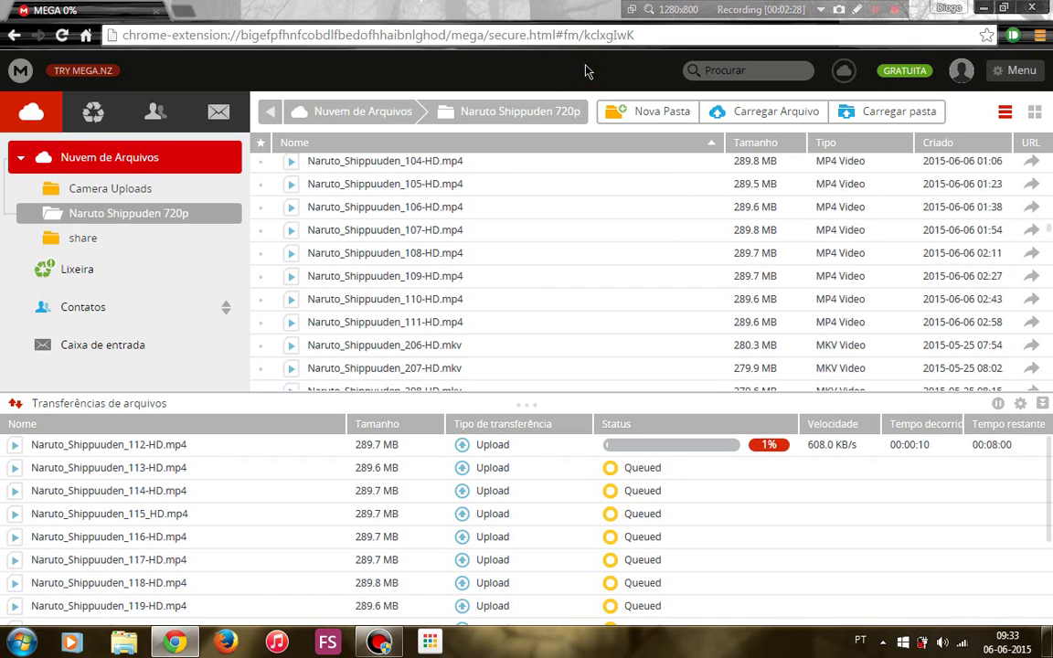
click(69, 271)
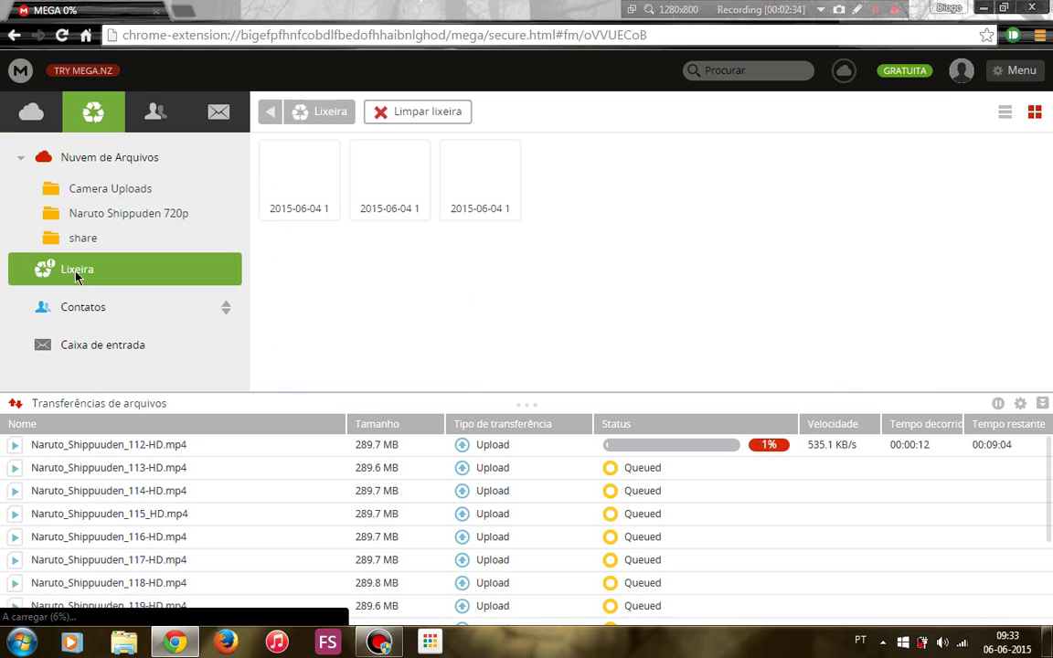
click(437, 116)
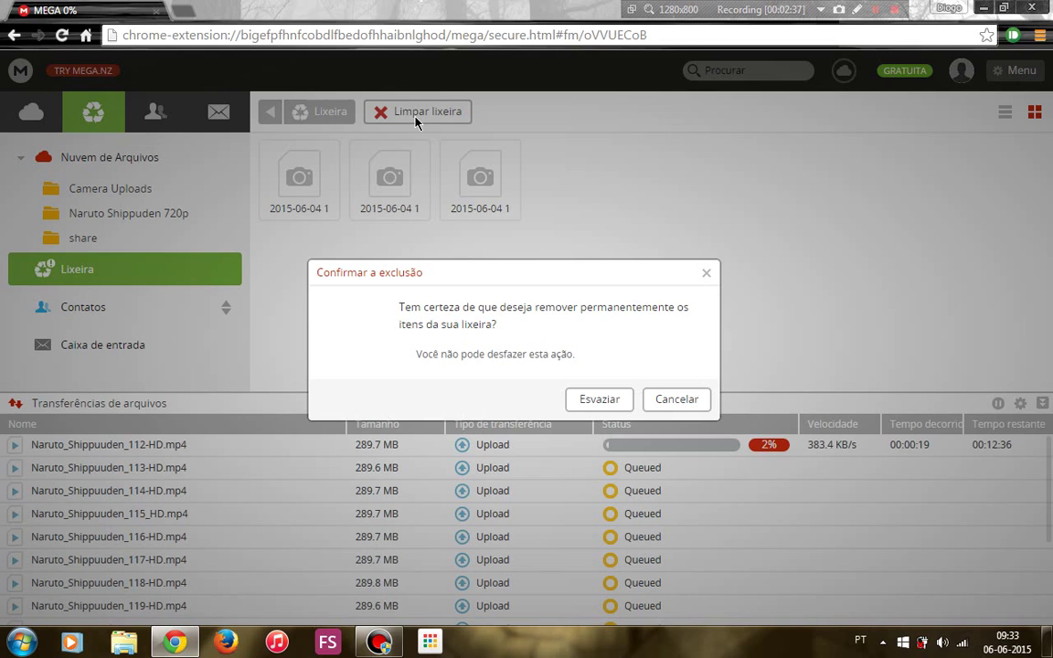
click(605, 399)
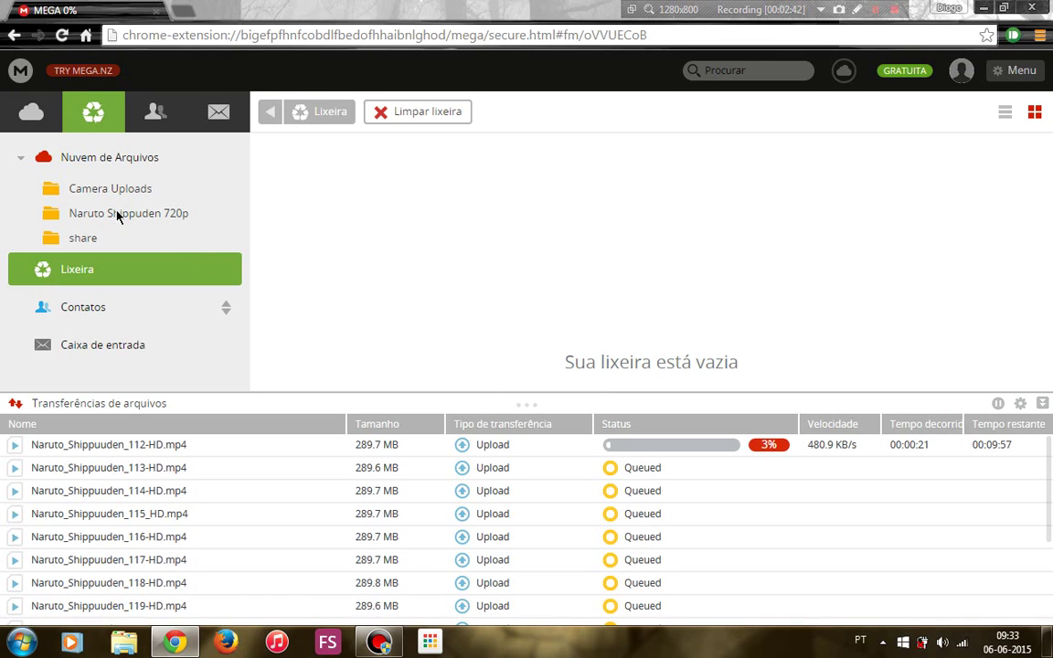
Step: Return to the Naruto Shippuden 720p cloud folder and minimize the browser to reveal the desktop
click(117, 217)
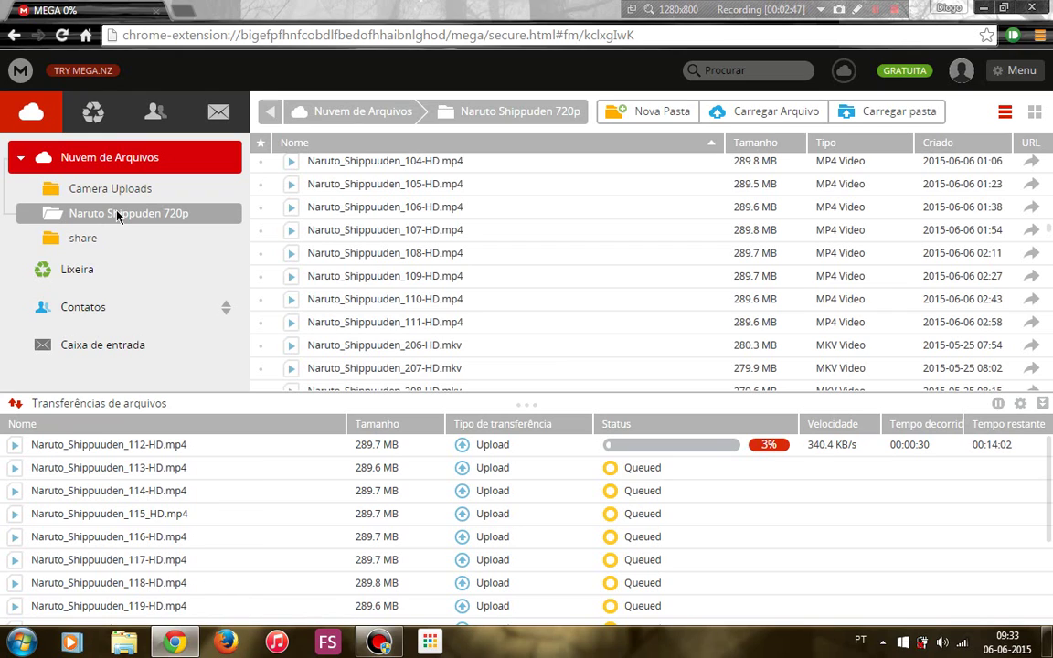
click(986, 9)
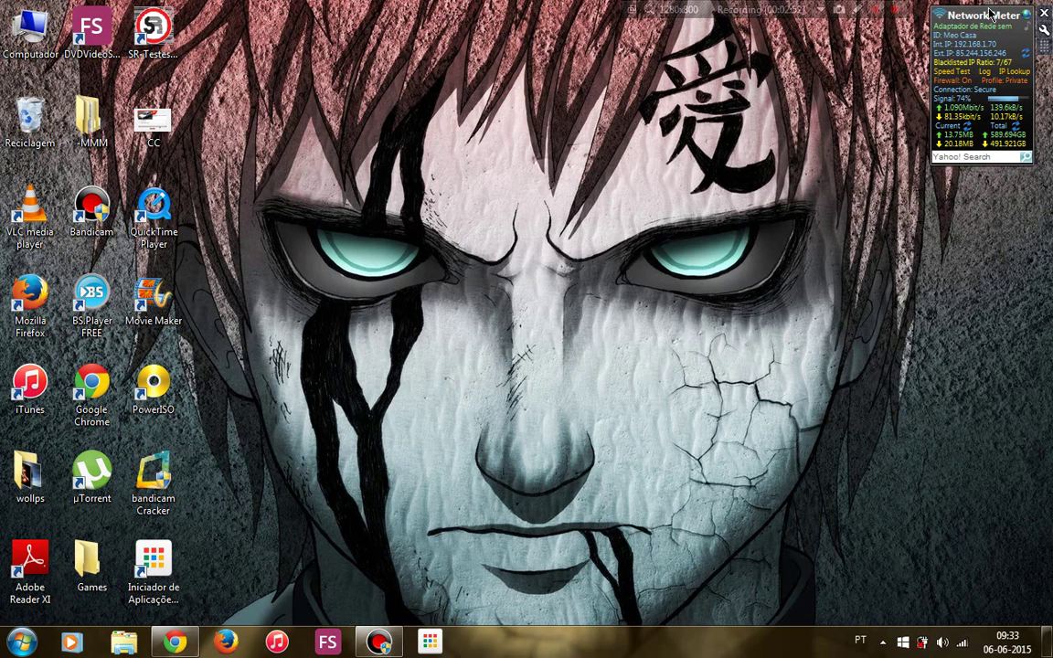